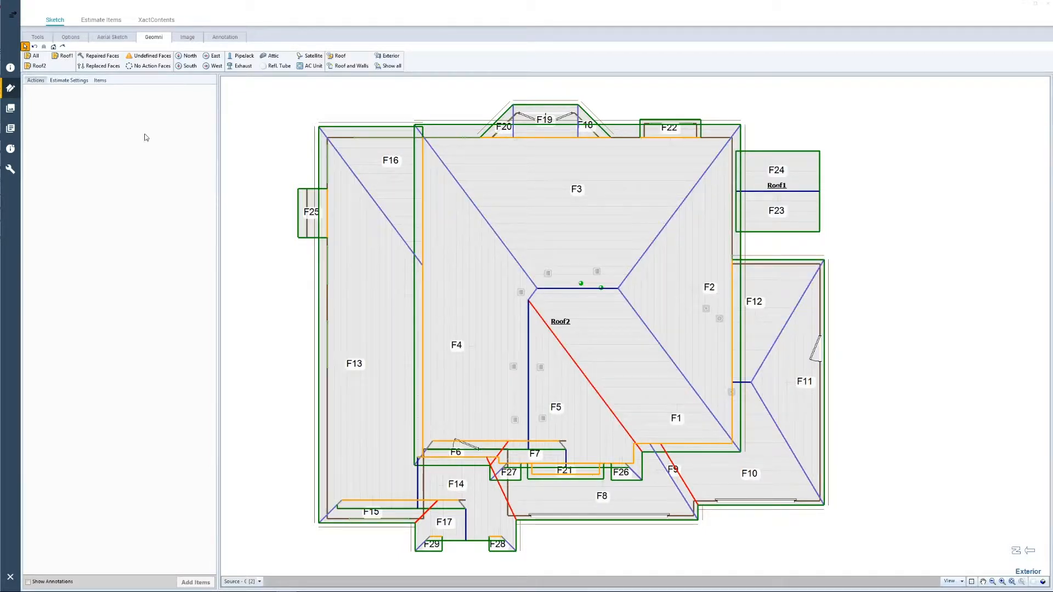
- Open the user settings from the estimate settings and review the High Charges and Roof Removal defaults
click(64, 81)
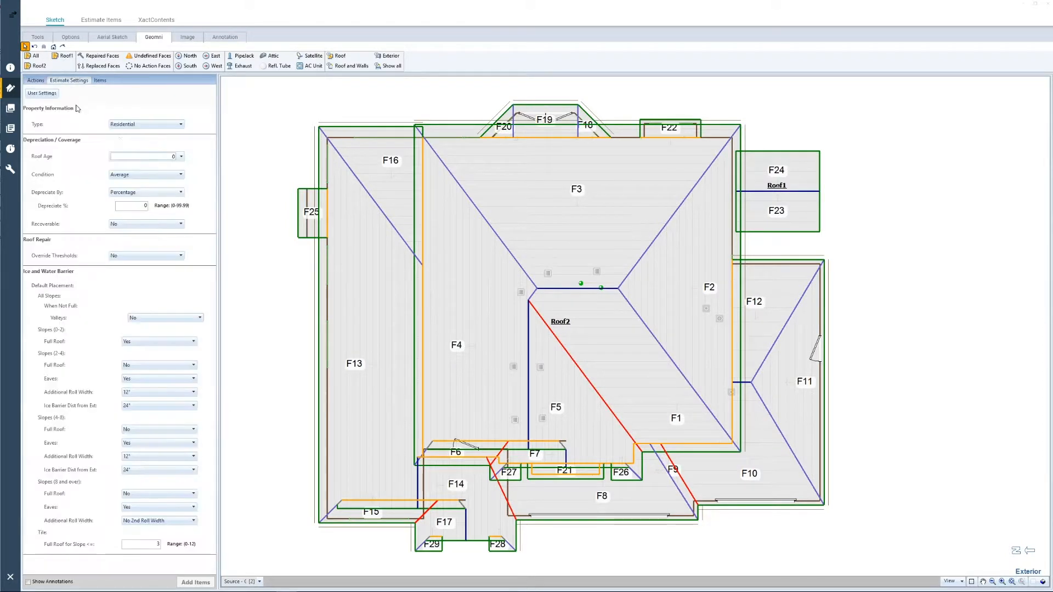
click(40, 94)
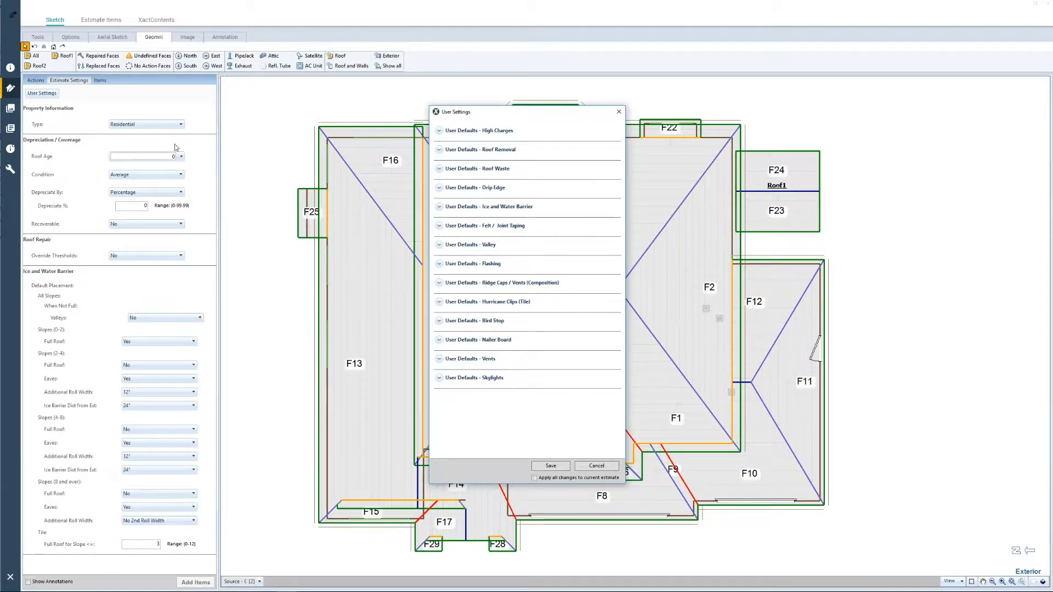
click(439, 132)
click(439, 131)
click(439, 150)
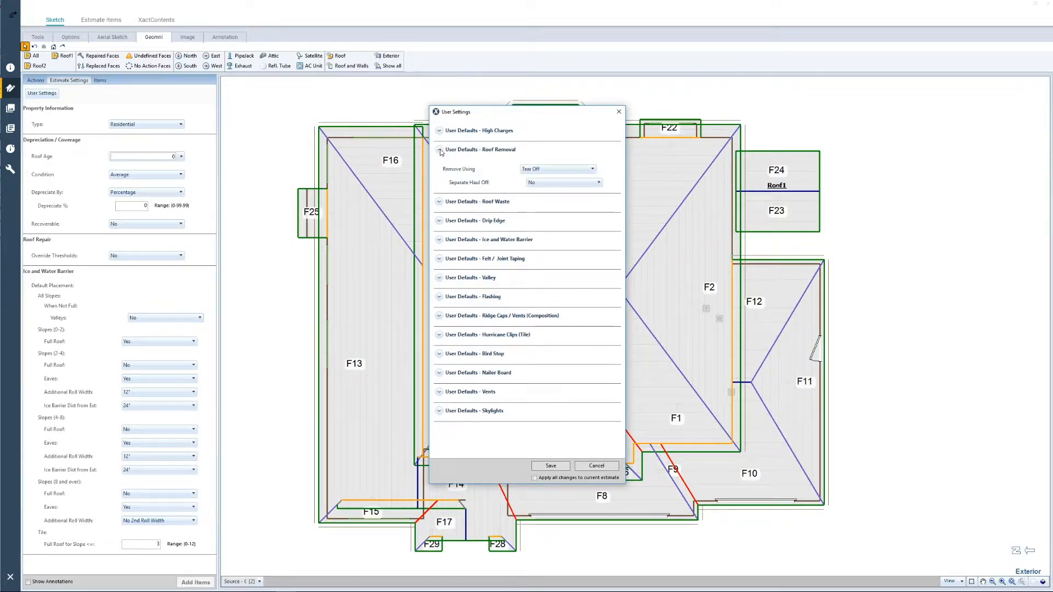
click(442, 151)
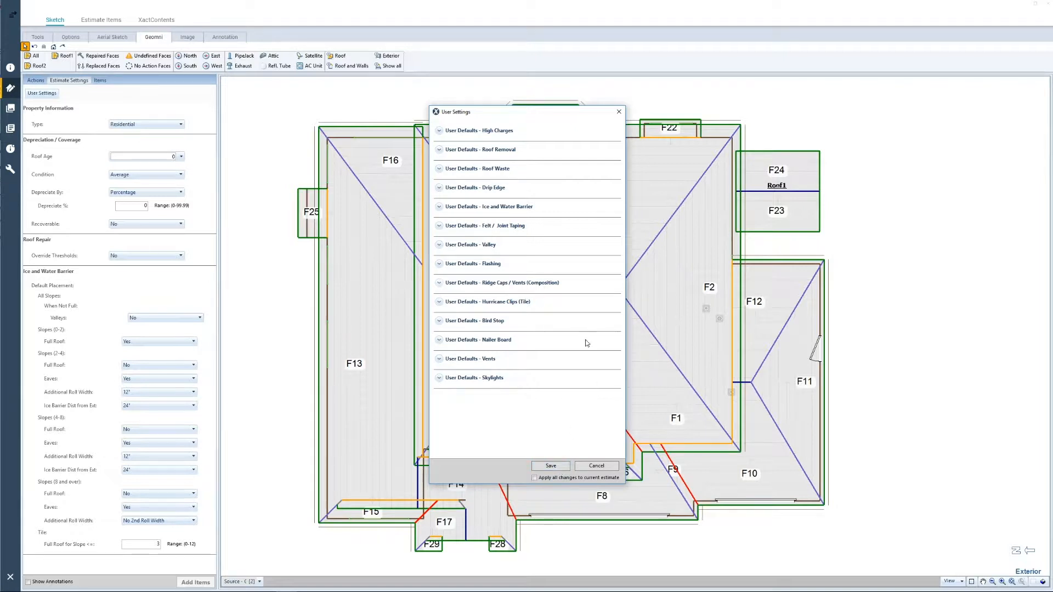
- Enable applying all changes to the current estimate, expand the High Charges defaults and move the settings dialog aside
click(534, 478)
click(440, 132)
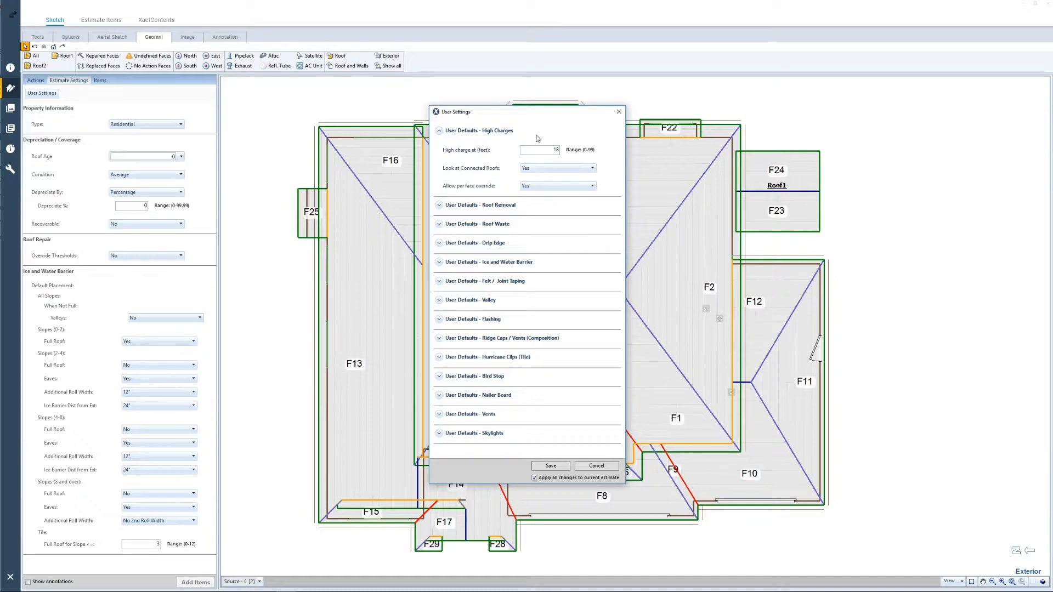
drag(537, 111, 922, 85)
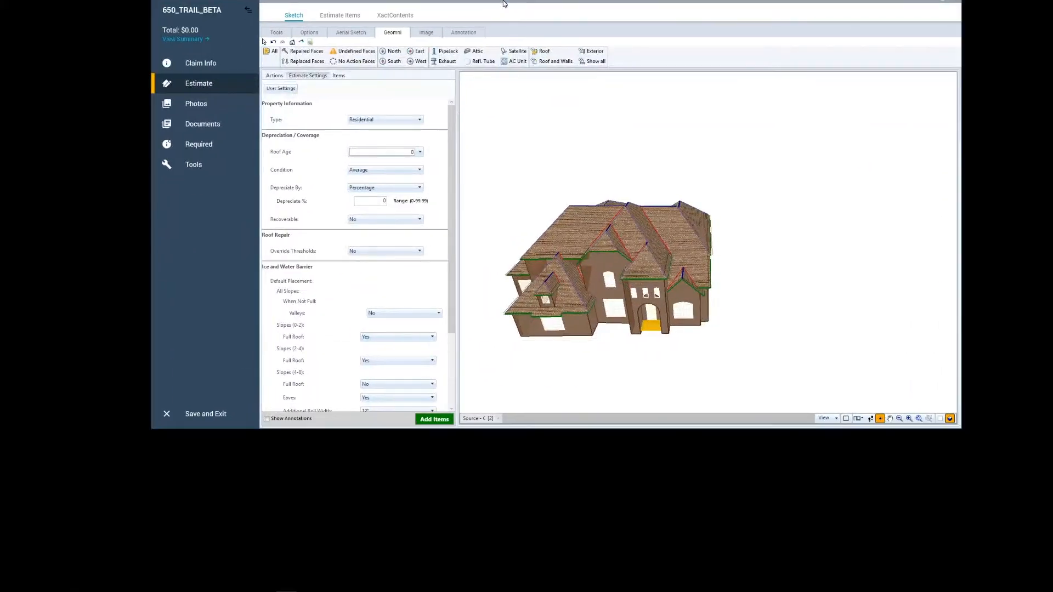
- Select a large upper roof face on the 3D house in 650_TRAIL_BETA and examine the roof from several sides
drag(503, 1, 503, 0)
drag(752, 397, 843, 354)
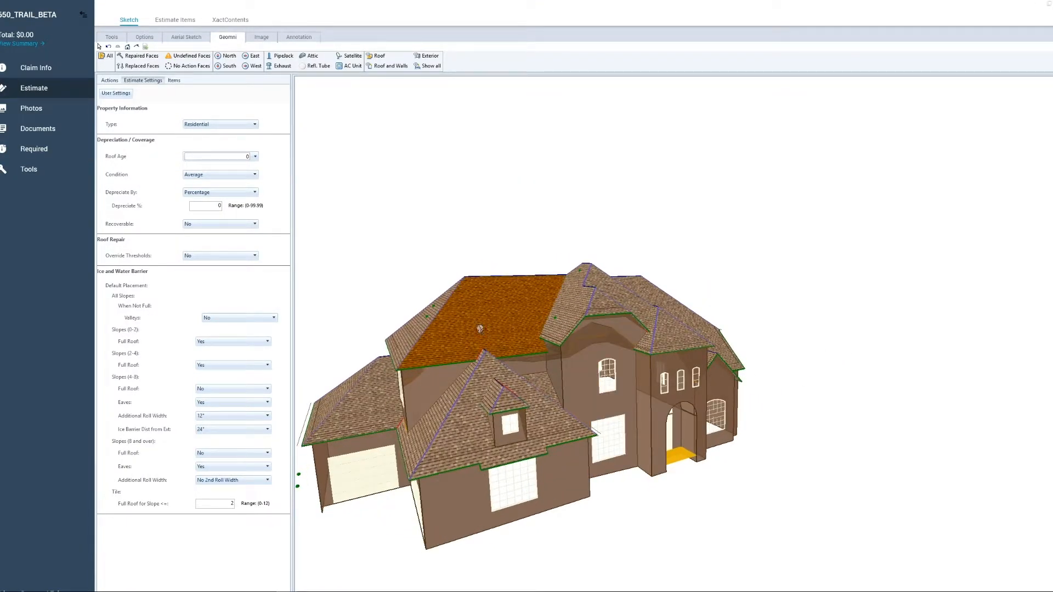
click(502, 325)
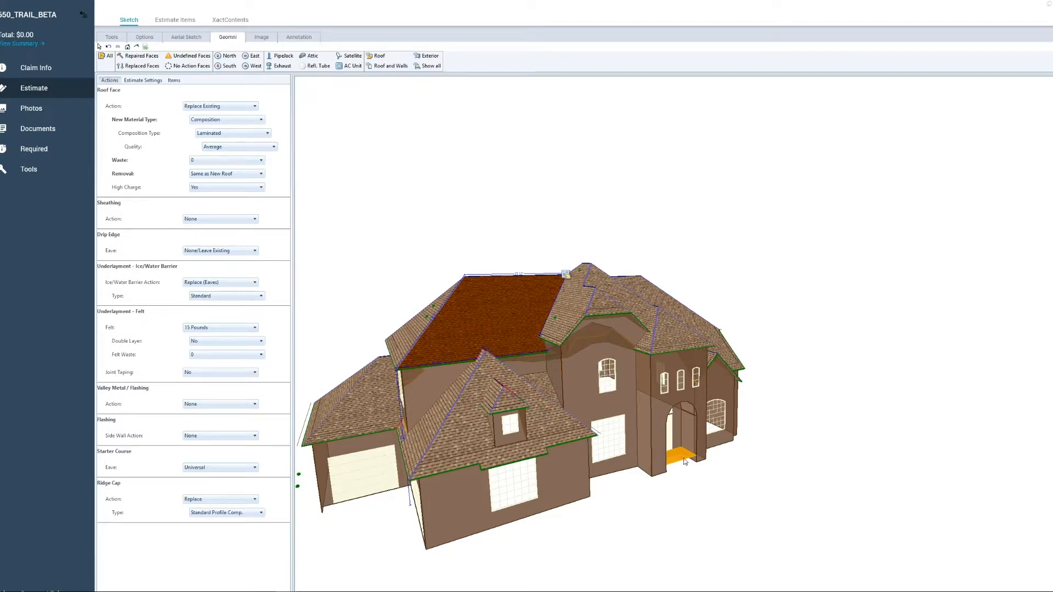
drag(771, 458, 637, 407)
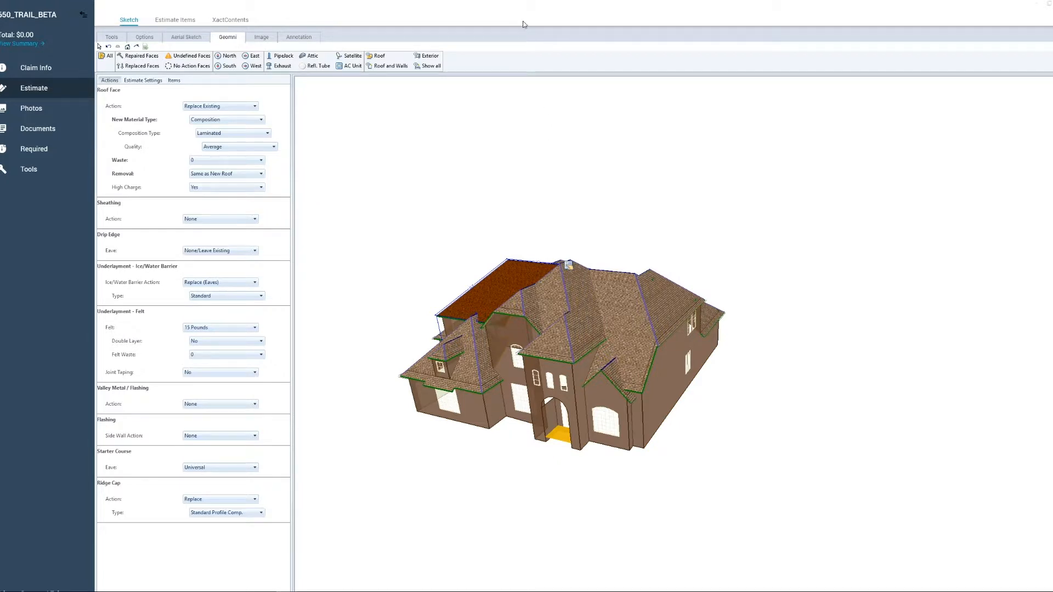
double_click(514, 8)
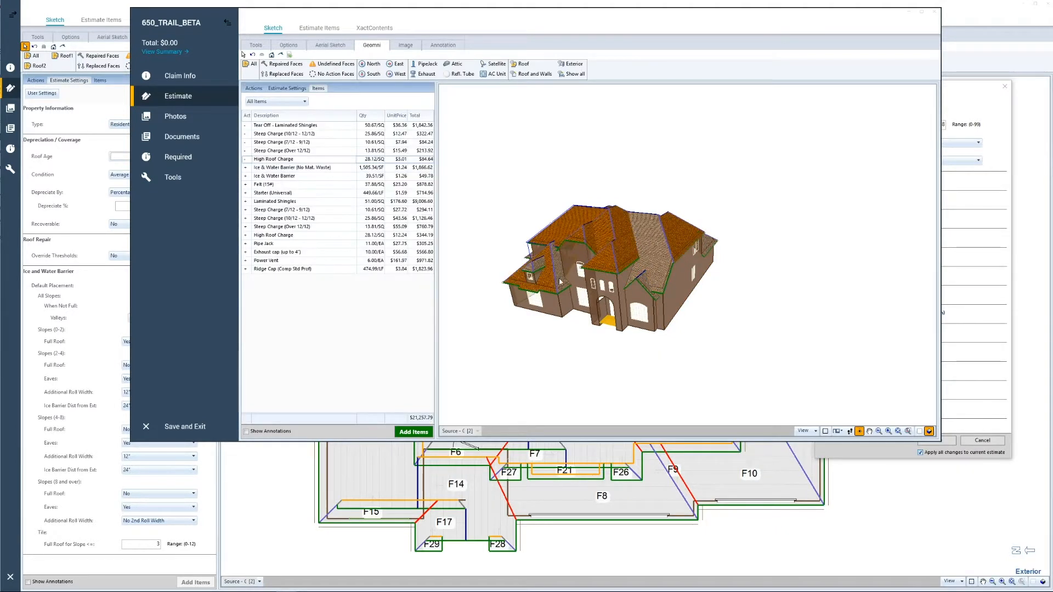
- Set Look at Connected Roofs to Yes in the High Charges defaults, apply the changes to the current estimate and save
drag(552, 331, 772, 326)
drag(450, 292, 548, 299)
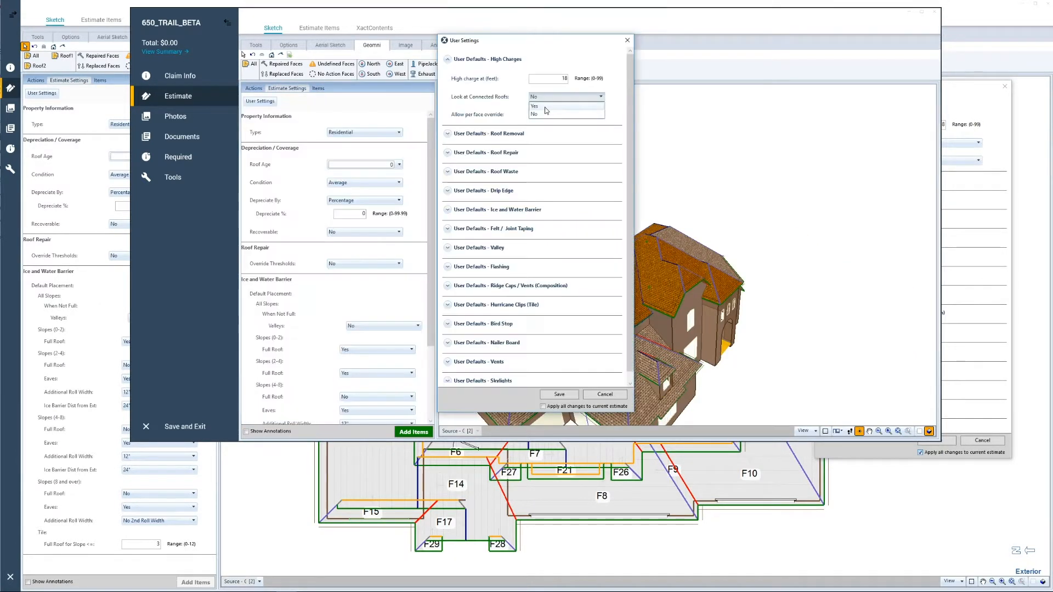
click(545, 107)
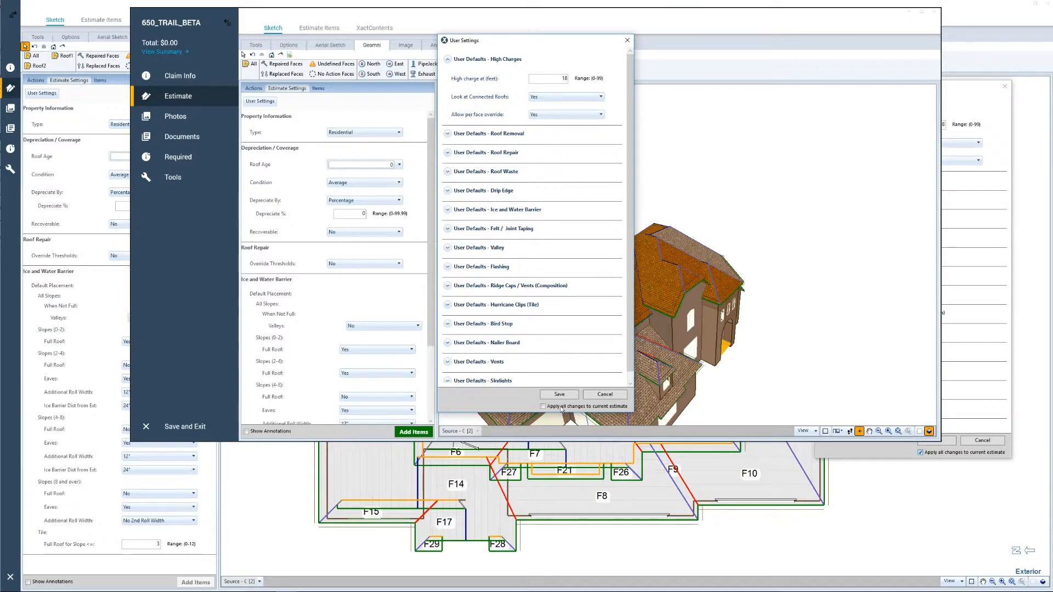
click(543, 407)
click(560, 396)
- Highlight the roof faces covered by the first Steep Charge (Over 12/12) line item and inspect them on the 3D model
click(318, 88)
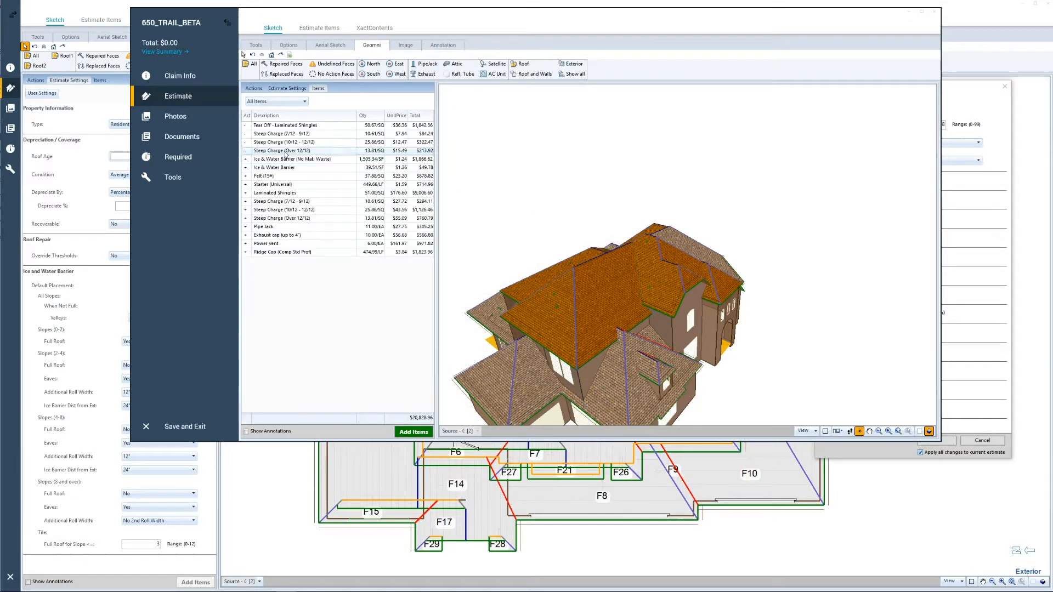
click(284, 150)
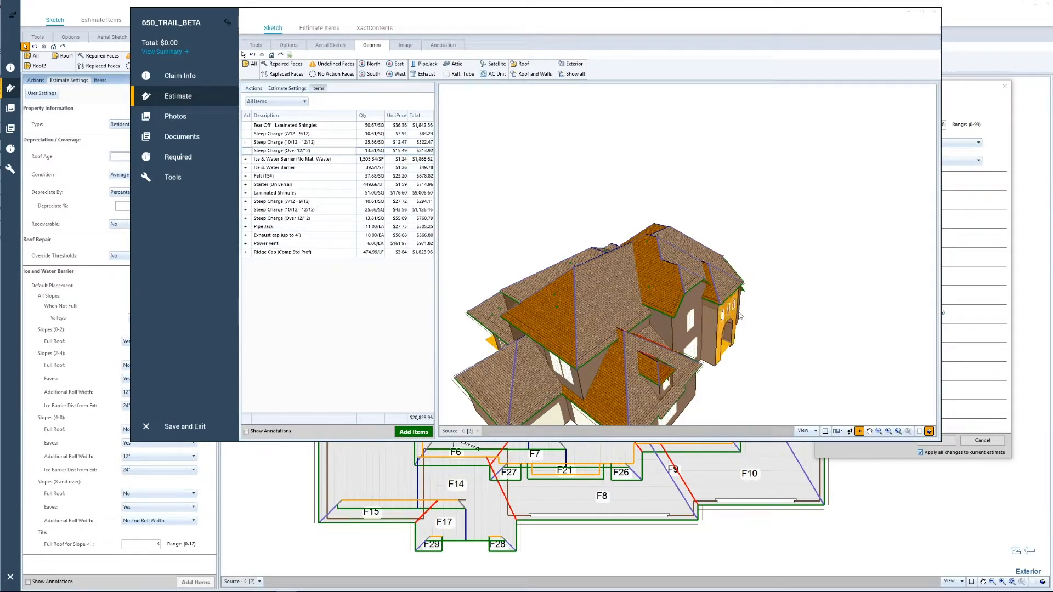
drag(643, 278, 542, 287)
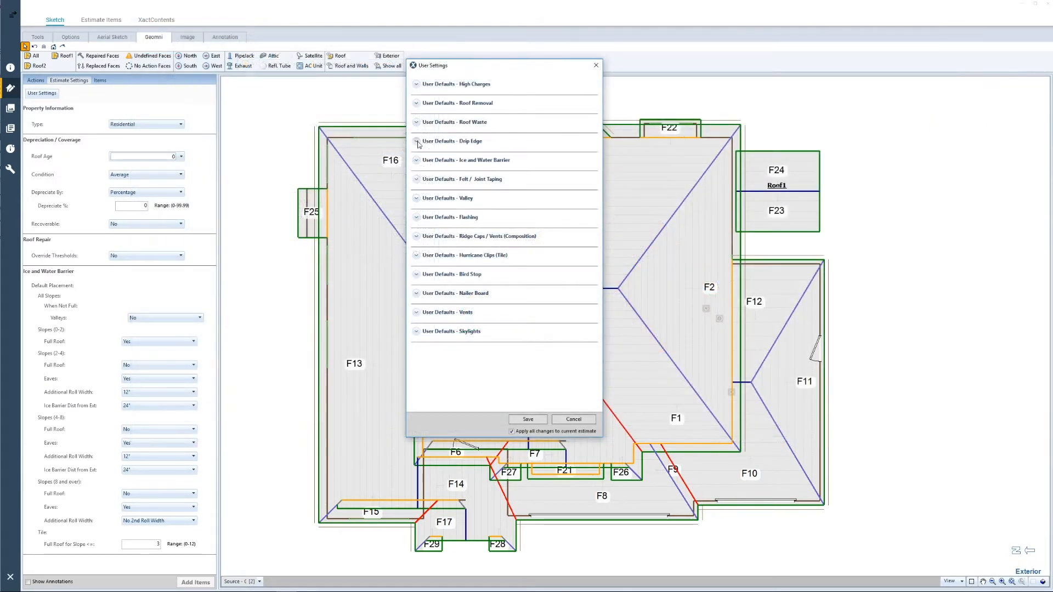
- Set the Drip Edge default action to Replace for both non-metal and metal roofs, keeping the Standard type
click(418, 142)
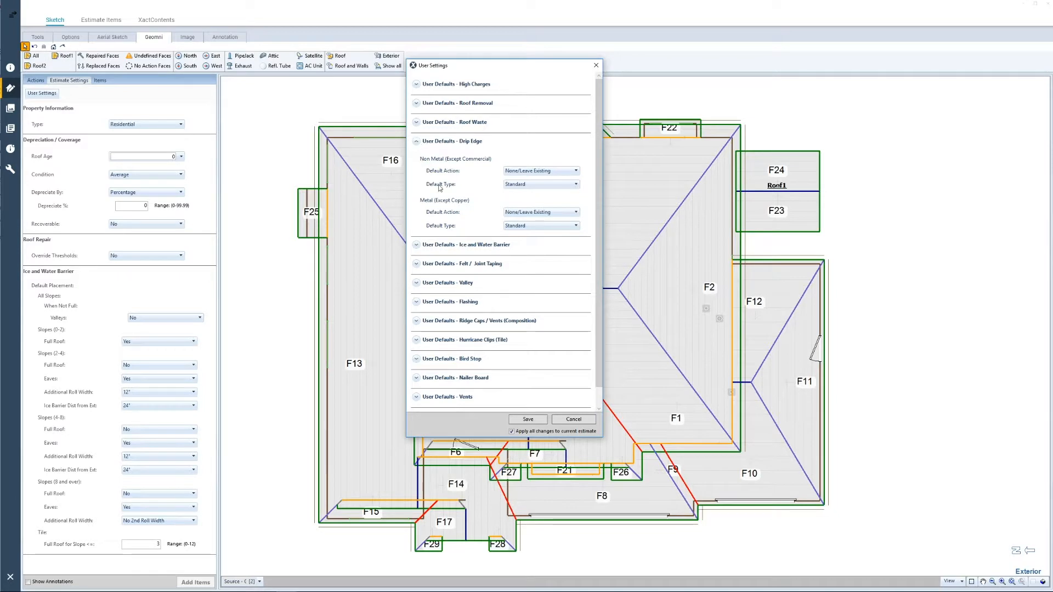
click(552, 171)
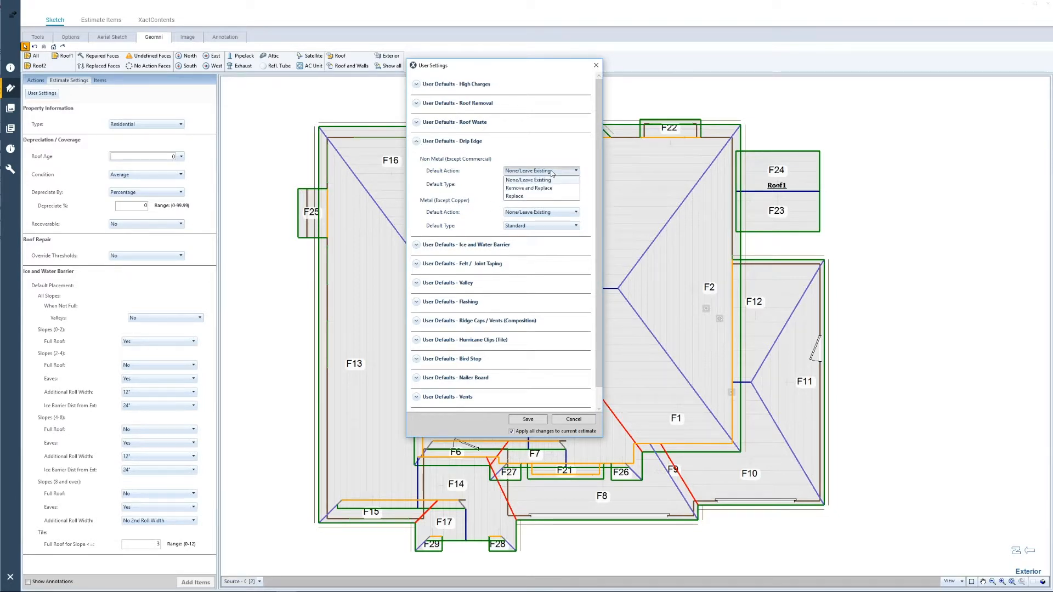
click(532, 196)
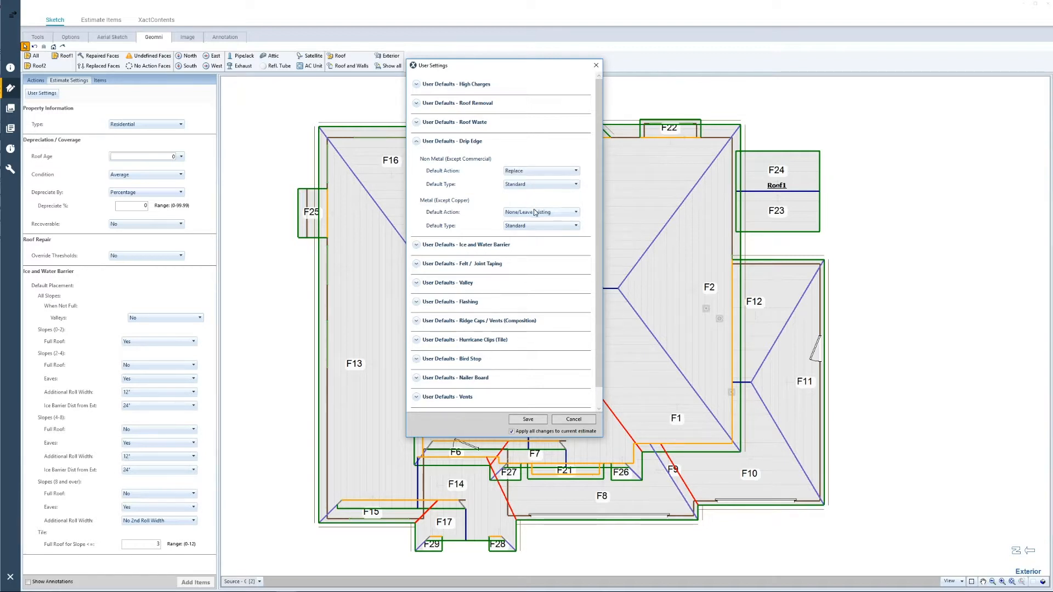
click(540, 212)
click(521, 233)
click(527, 185)
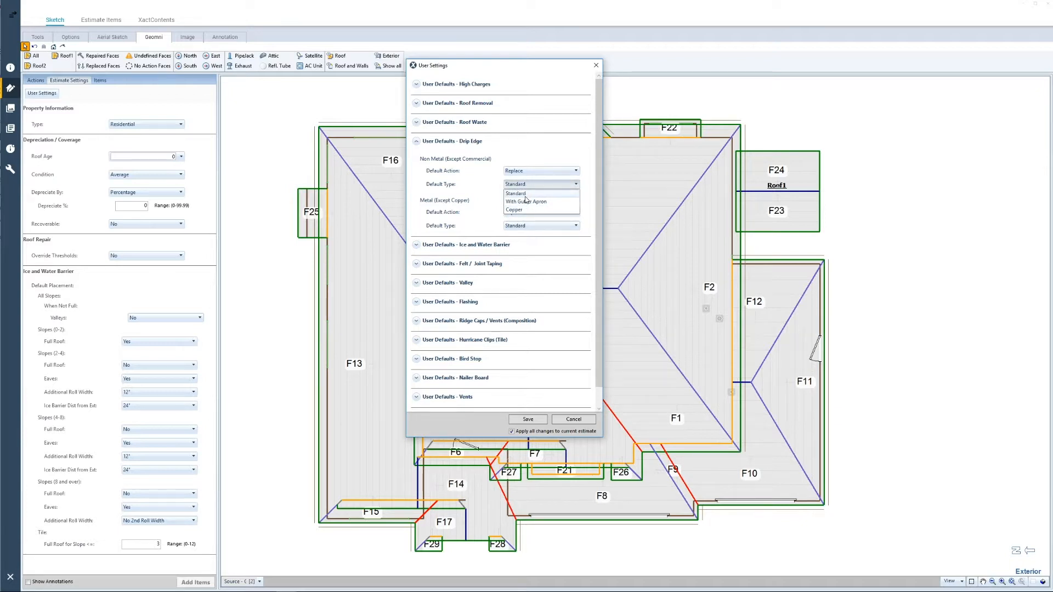
click(483, 181)
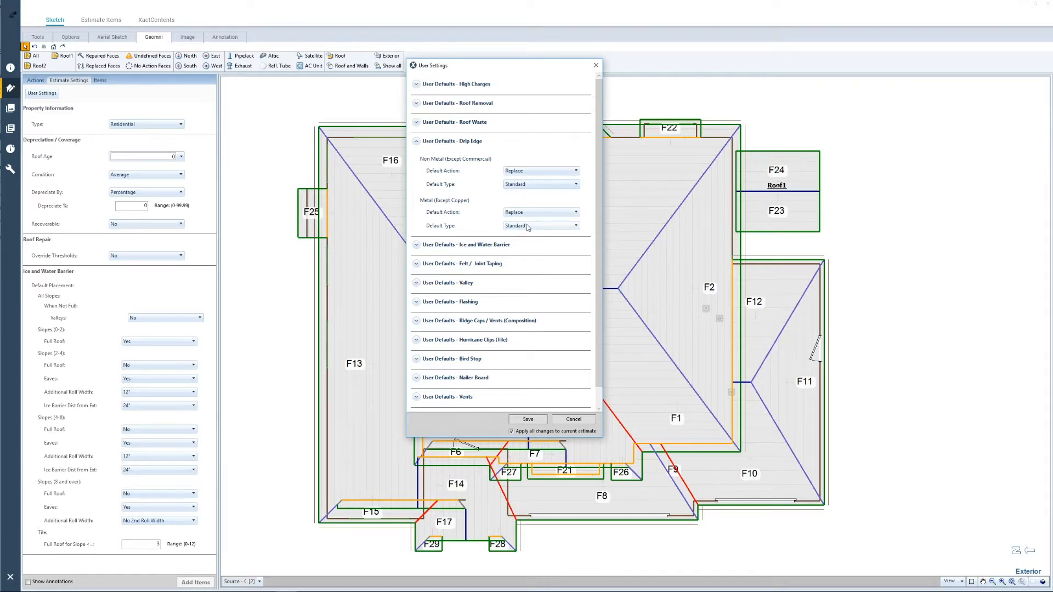
click(453, 141)
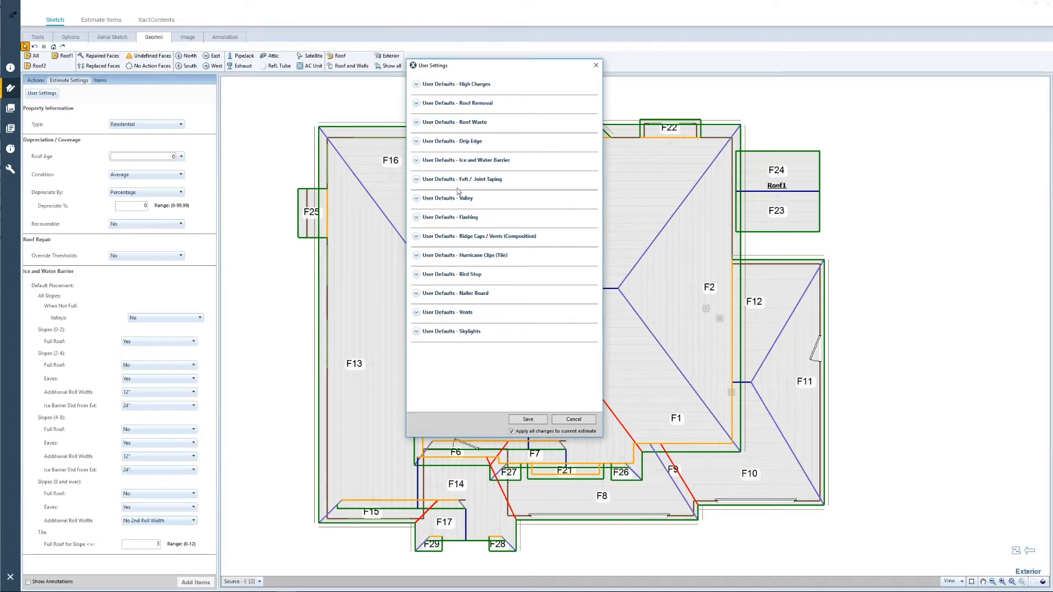
- Set Valleys to Yes for all slopes when not full in the Ice and Water Barrier defaults
click(422, 162)
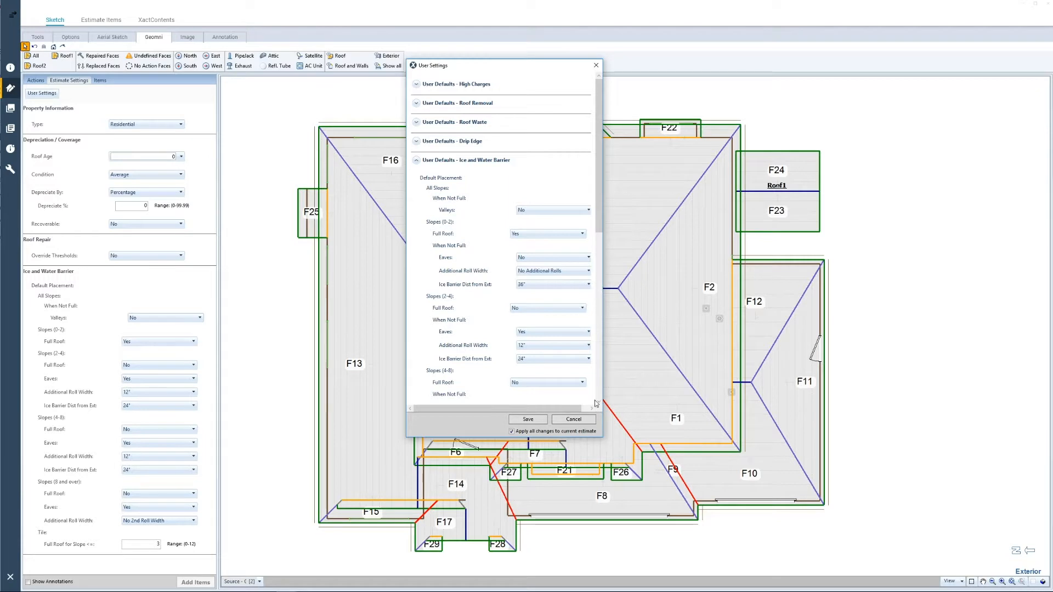
scroll(479, 248, down, 1)
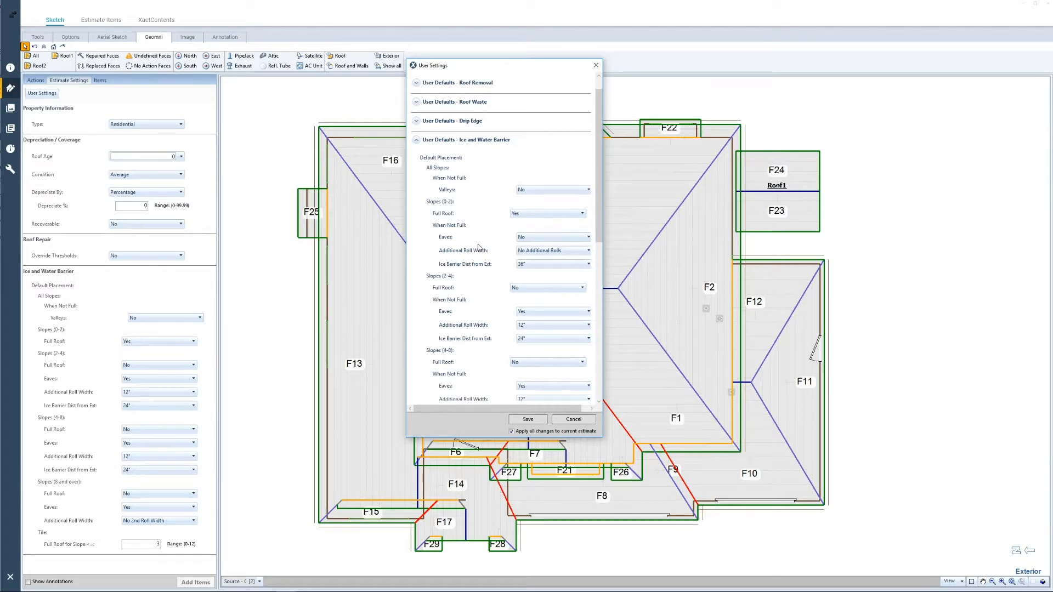
scroll(479, 248, down, 1)
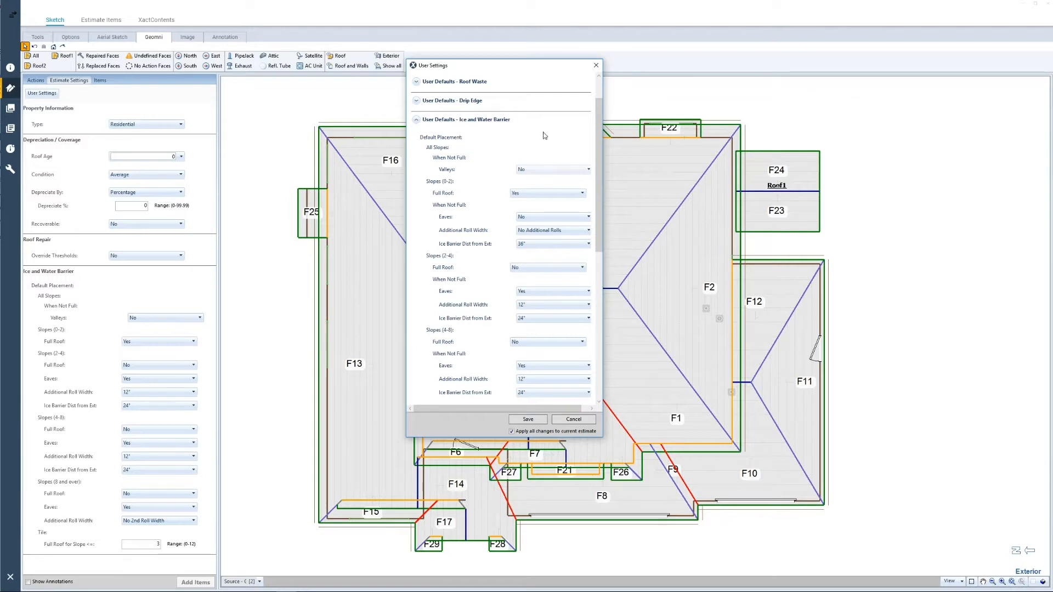
click(534, 171)
click(528, 180)
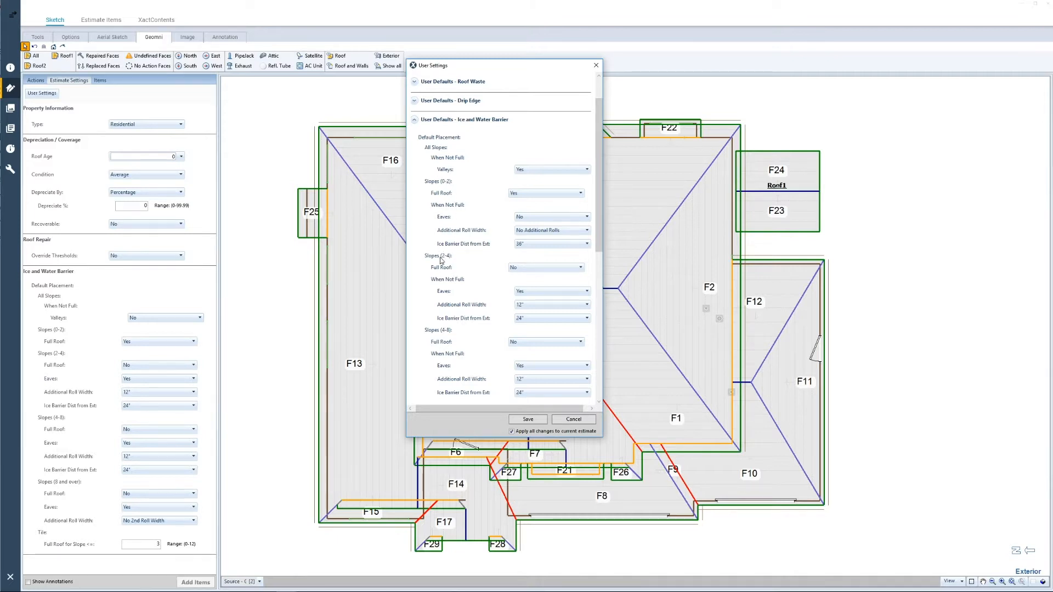
- Review the Full Roof and Eaves choices for slopes (0-2) in the Ice and Water Barrier defaults
scroll(437, 313, down, 1)
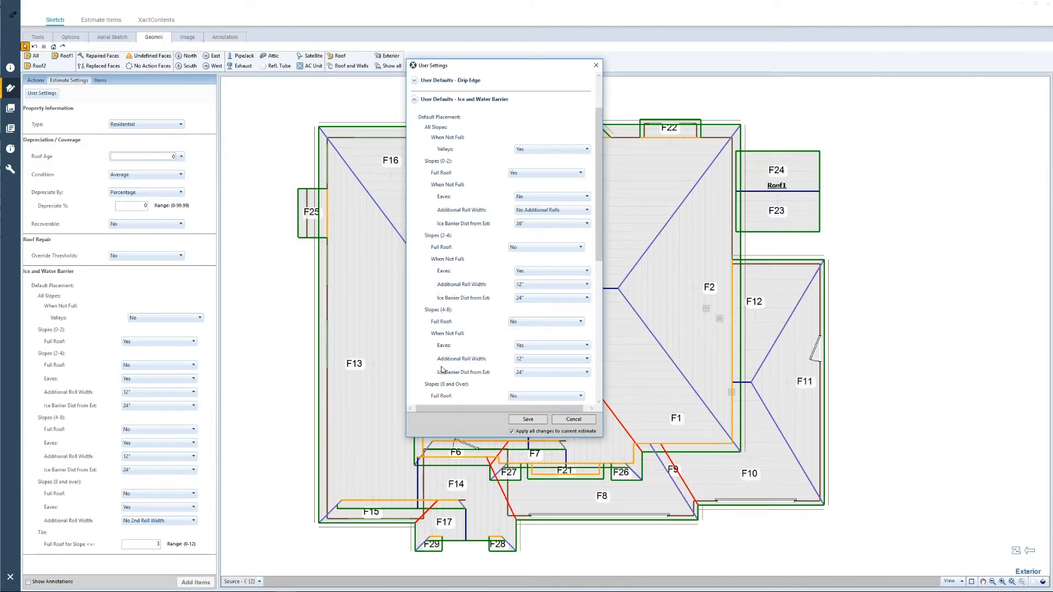
scroll(441, 366, down, 1)
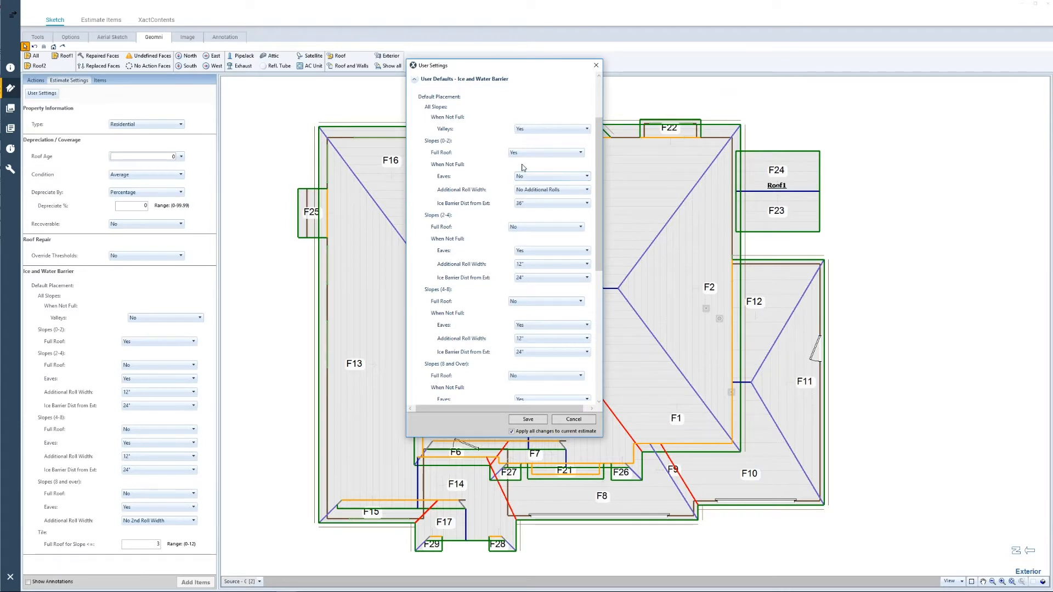
click(526, 153)
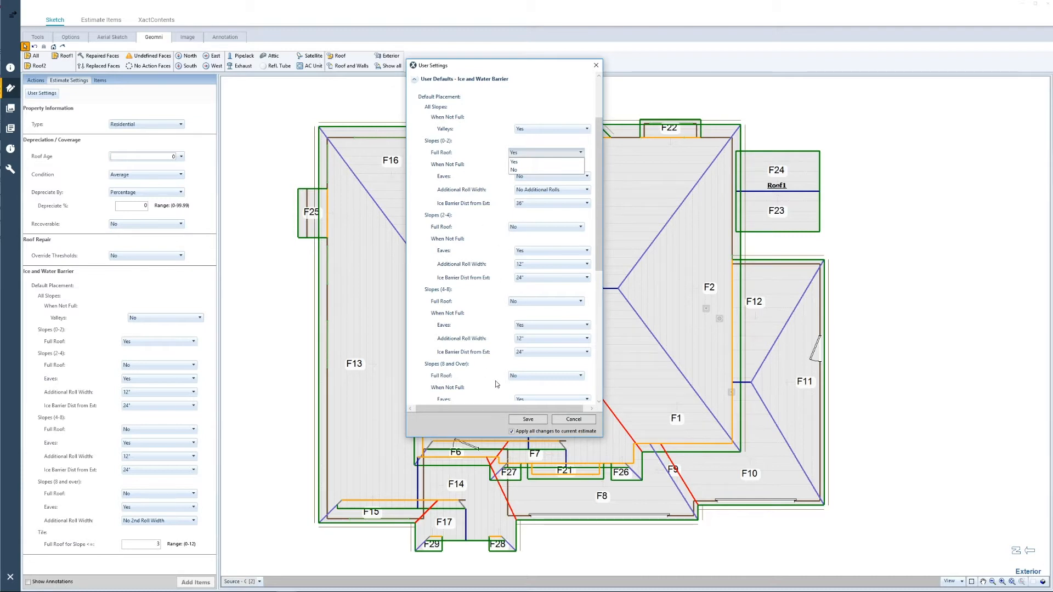
click(518, 182)
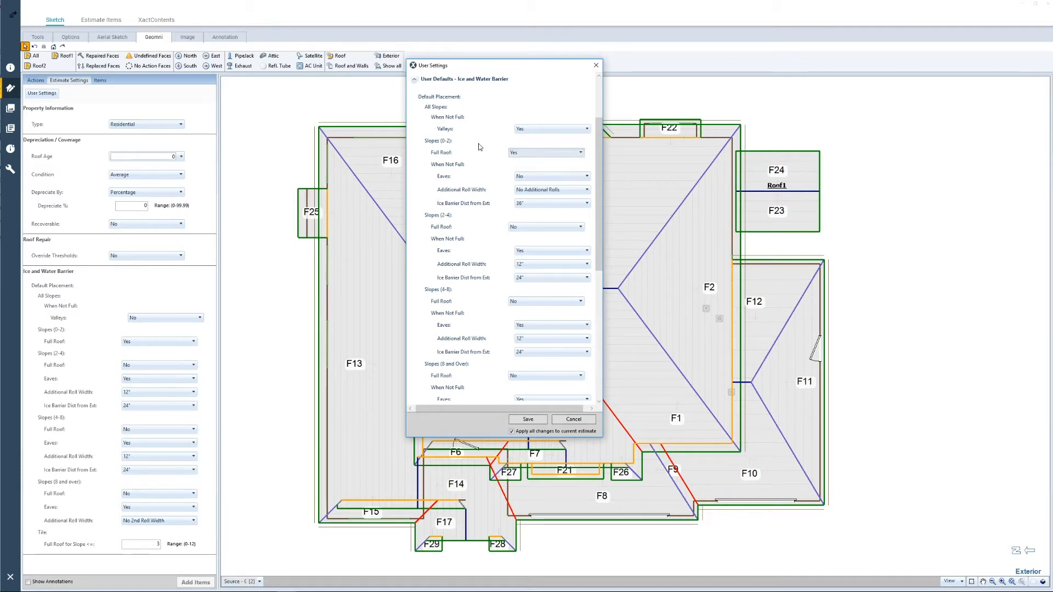
click(536, 179)
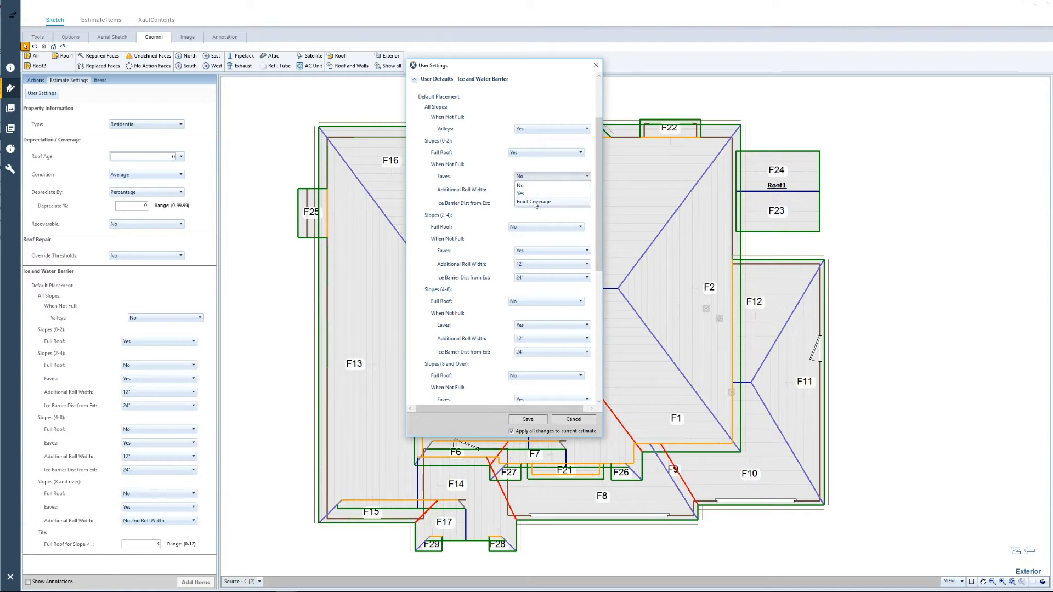
click(493, 170)
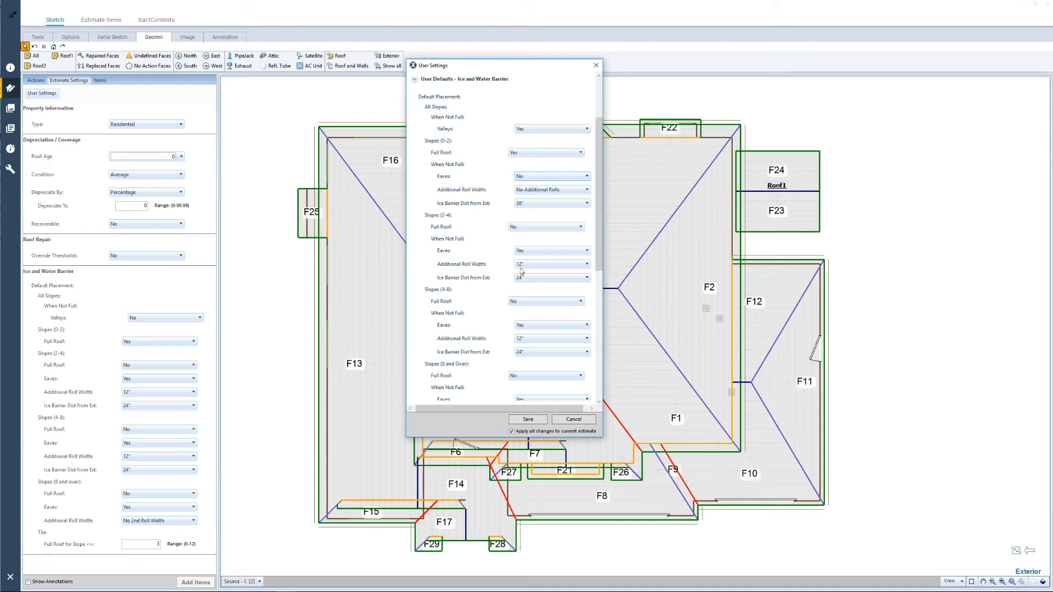
- Set the additional roll width for slopes (0-2) to 12" and open the choices for ice barrier distance from exterior
click(531, 190)
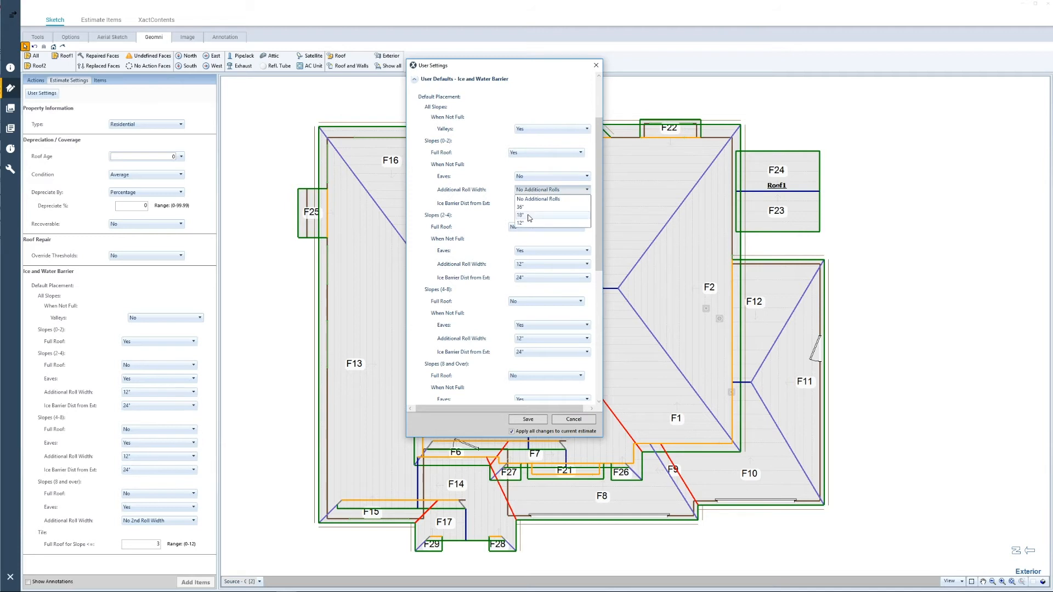
click(528, 223)
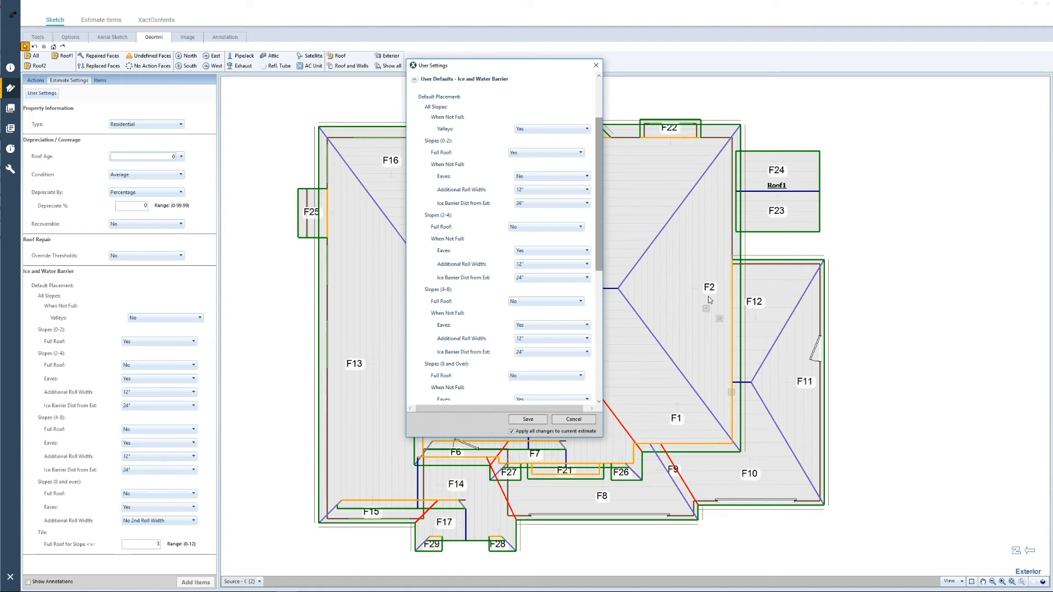
click(549, 203)
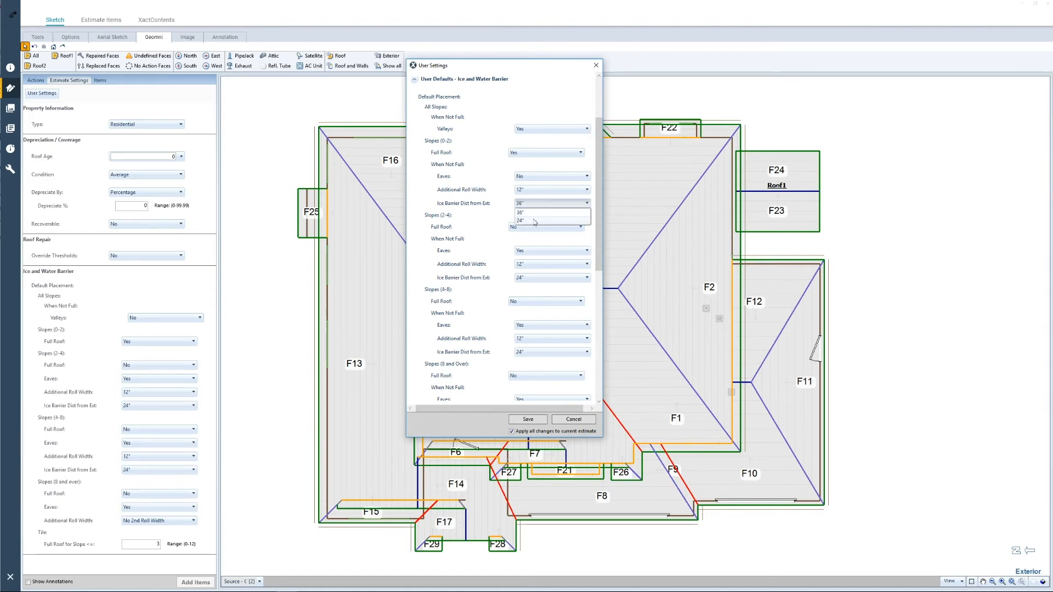